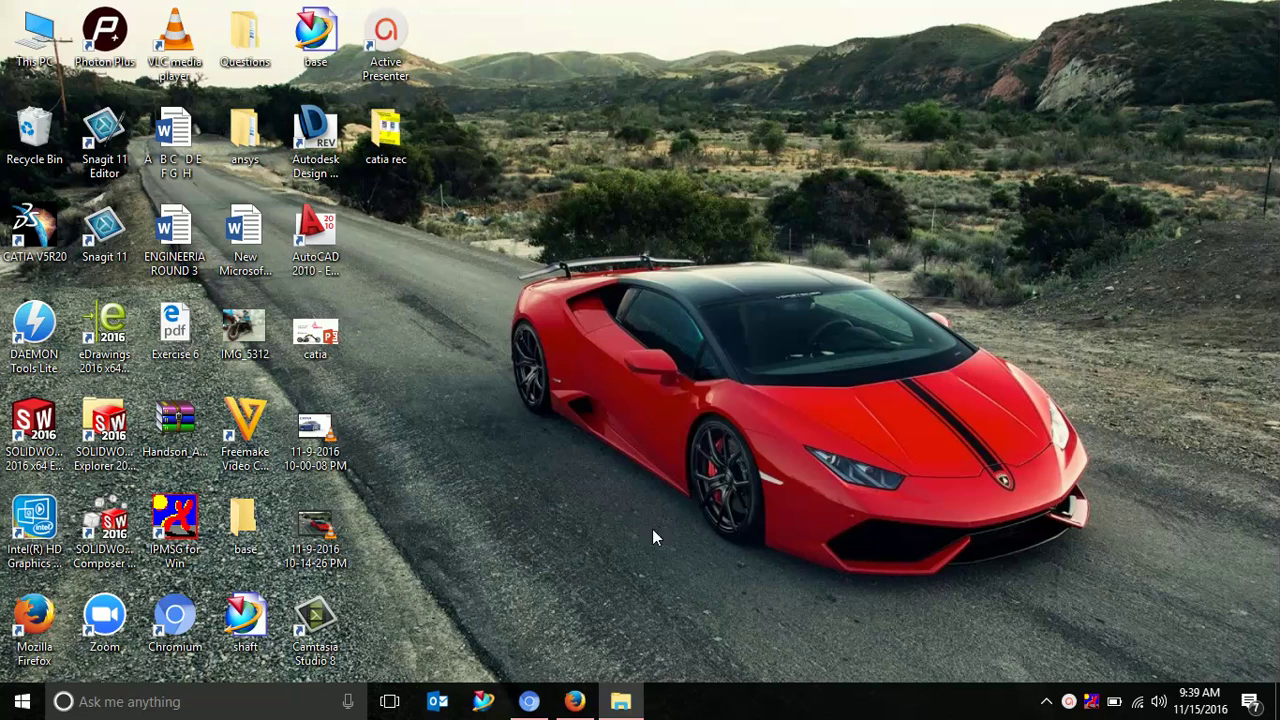
- Restore the File Explorer window showing the softwares folder from the taskbar
click(622, 704)
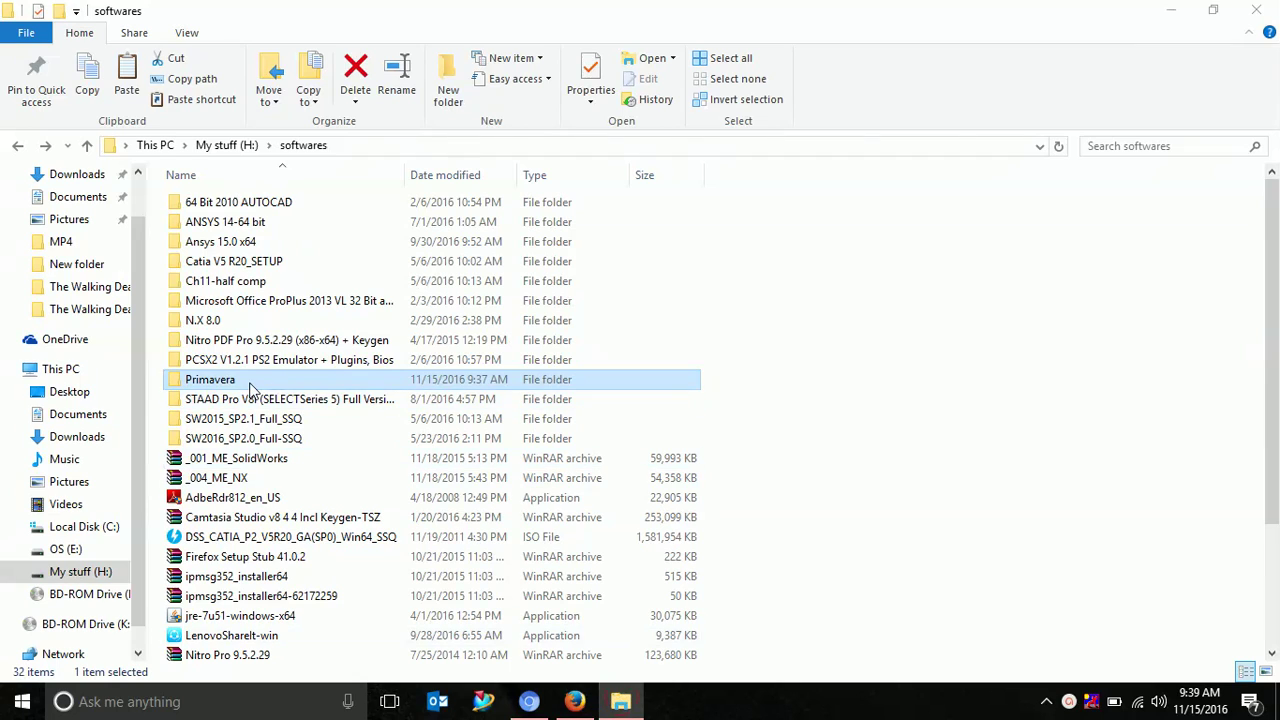
- Navigate into Primavera > V789761-01 > P6_Pro_R162 and select the setup program
double_click(252, 390)
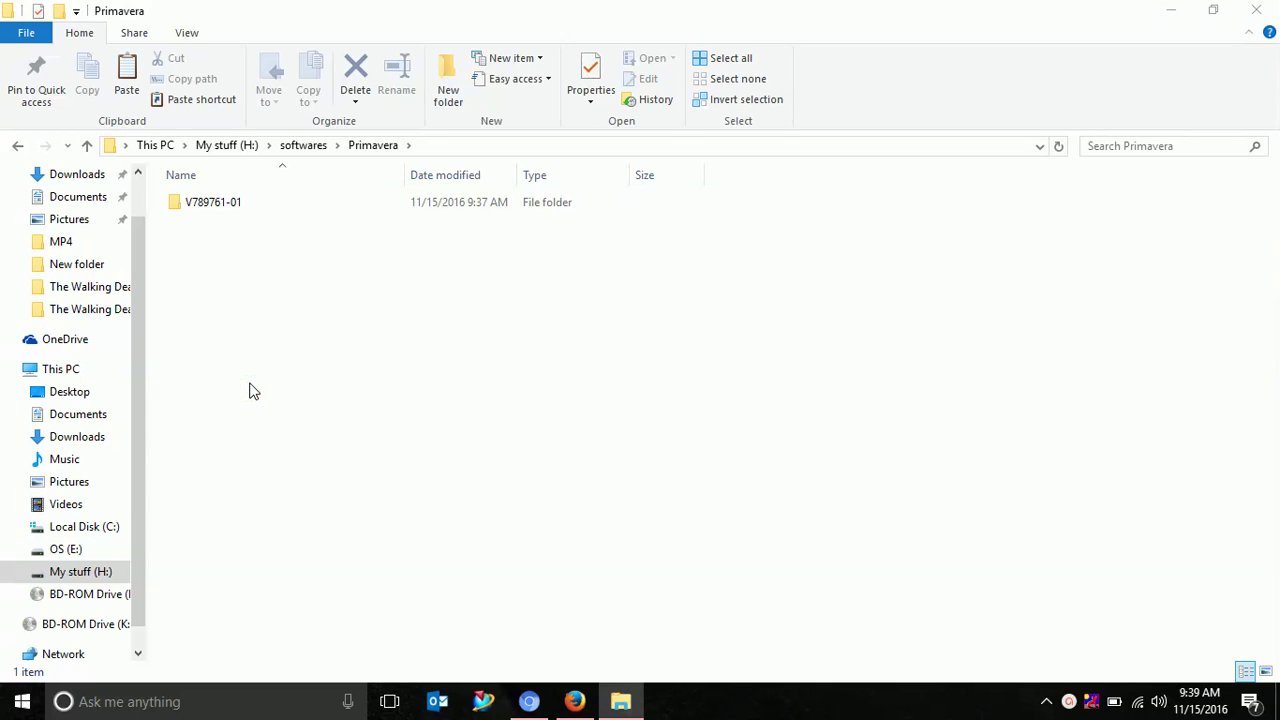
click(220, 205)
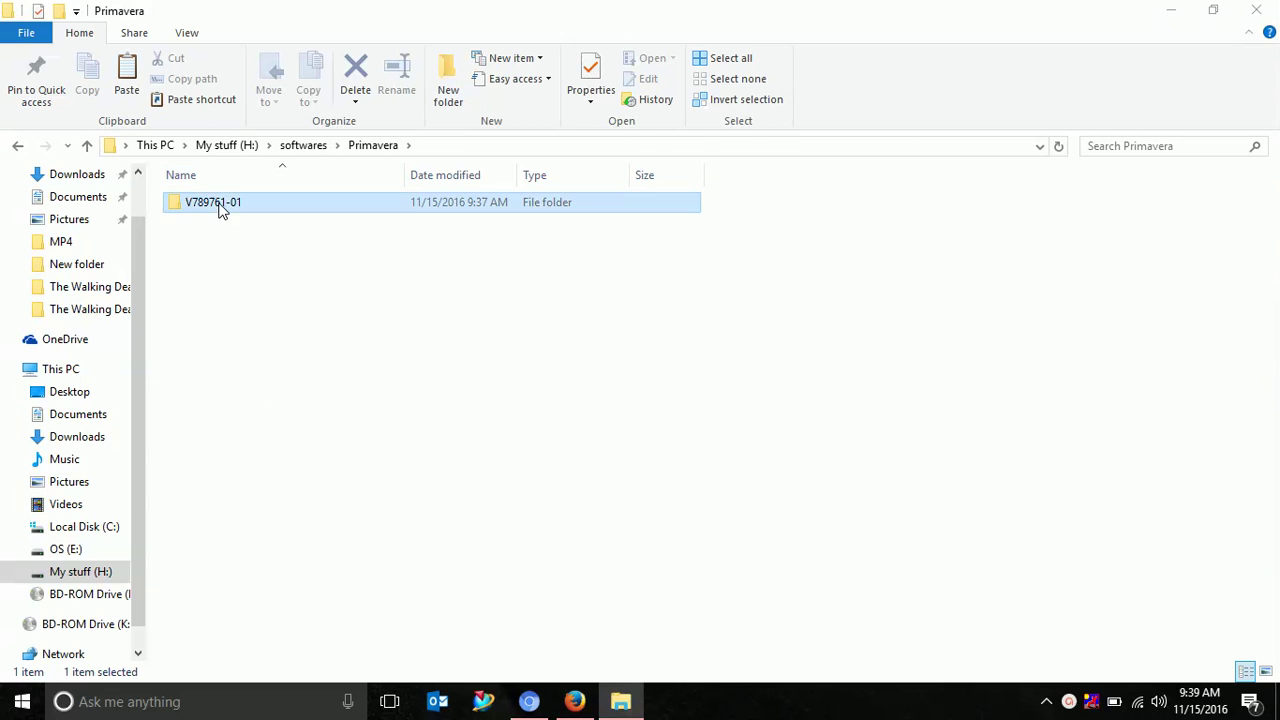
double_click(220, 205)
click(220, 205)
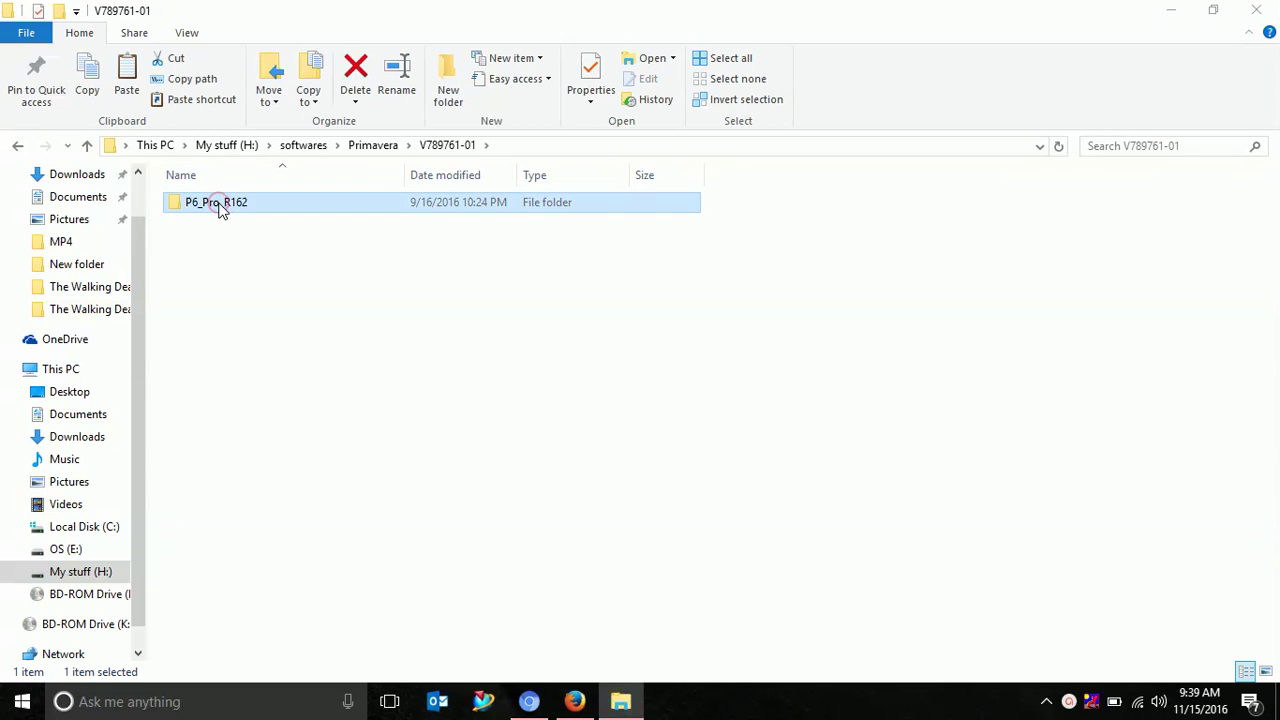
double_click(220, 205)
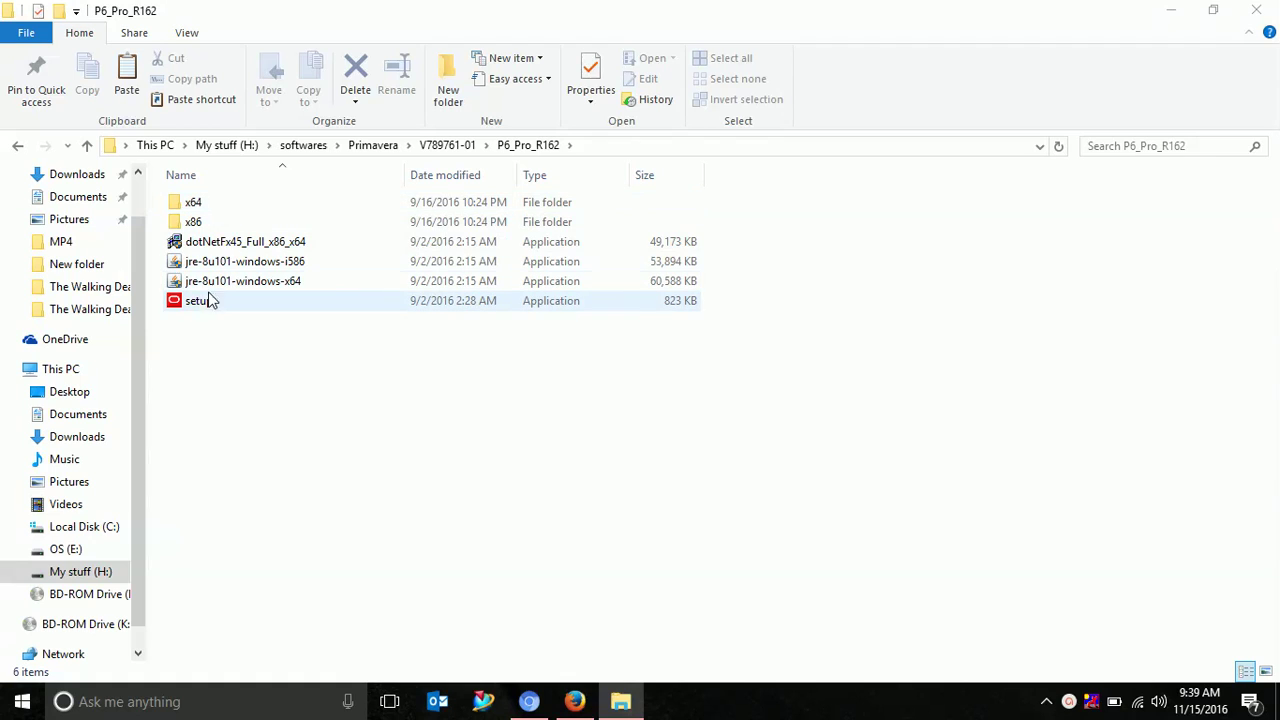
click(203, 311)
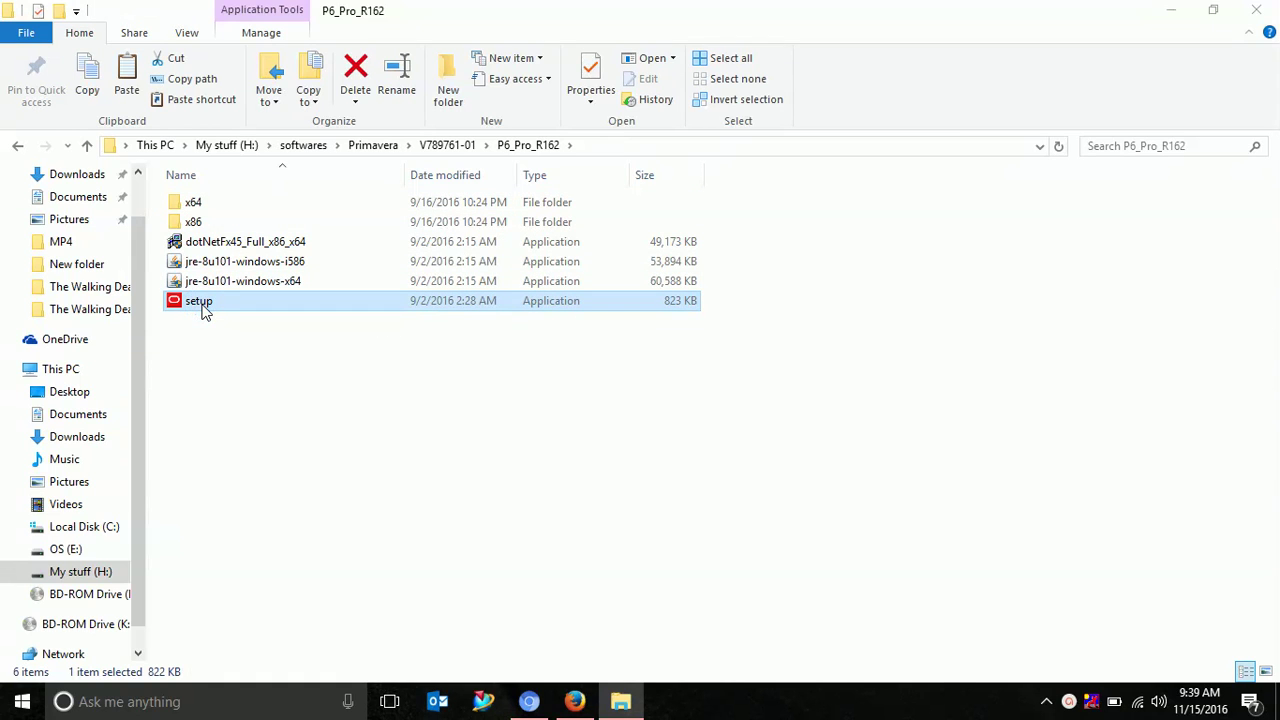
double_click(200, 303)
- Run setup as administrator to open the P6 Professional 16.2 Setup window
right_click(200, 302)
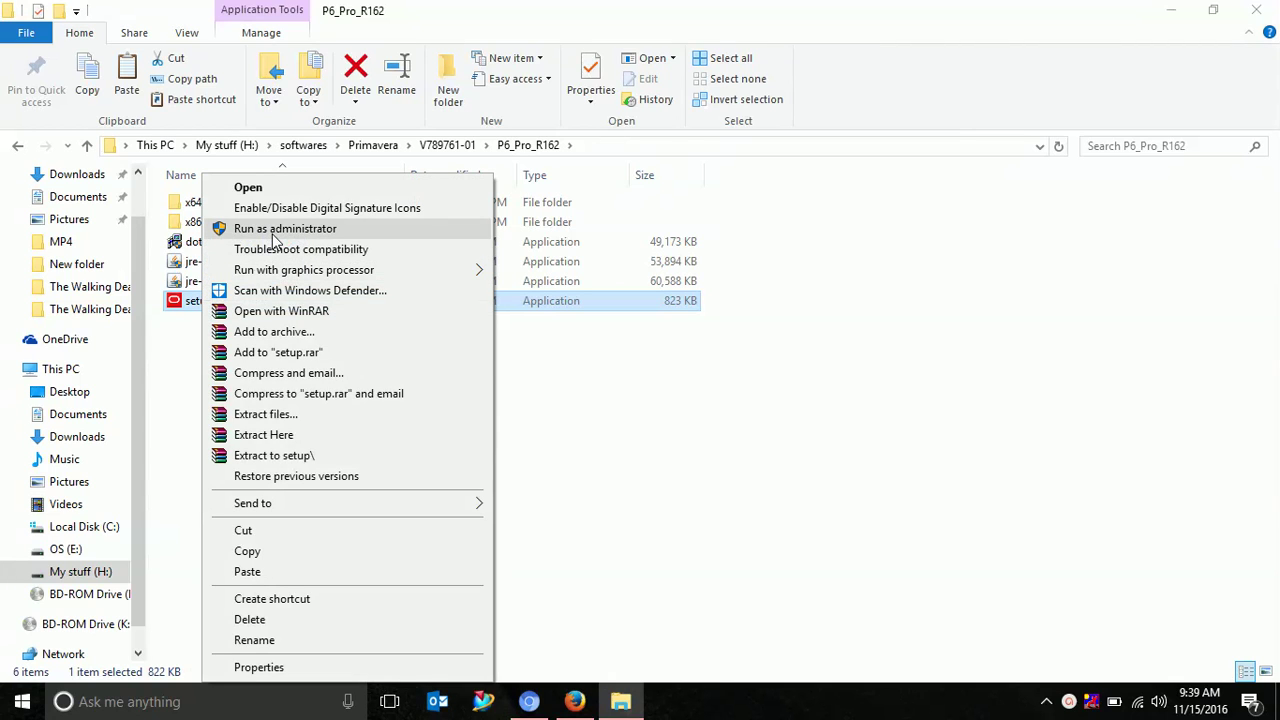
click(270, 230)
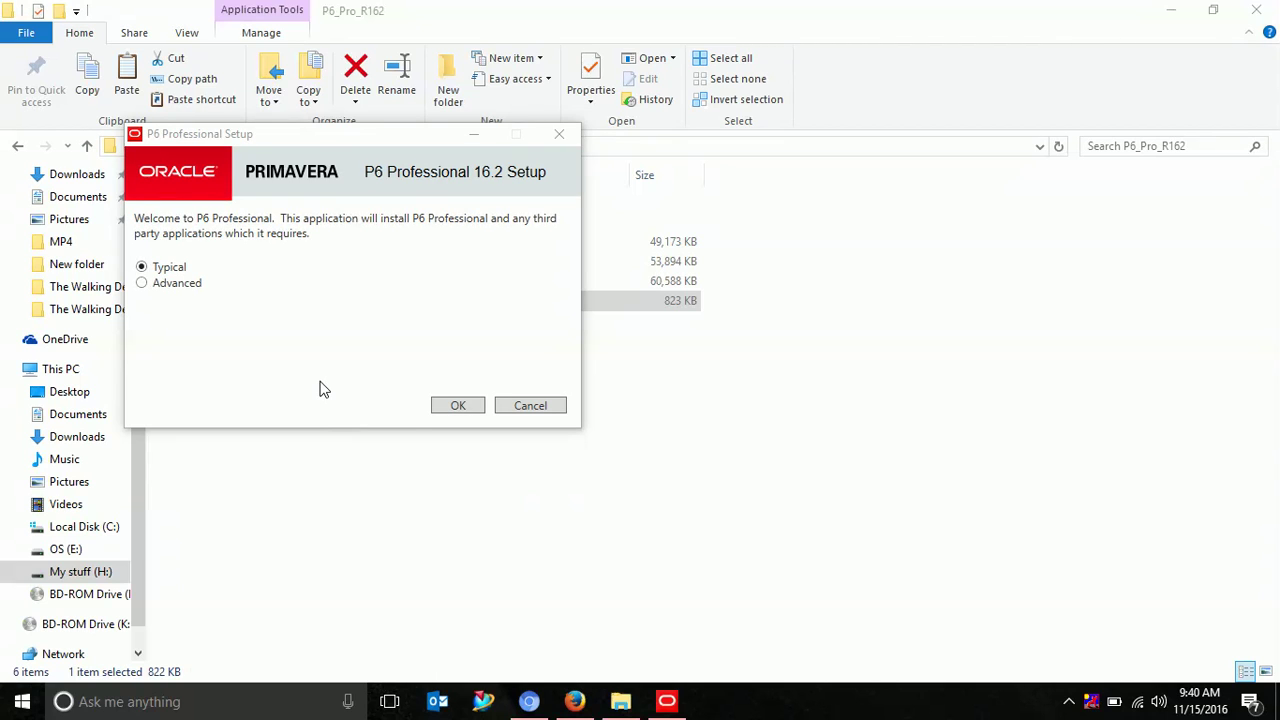
- Install P6 Professional 16.2 using the Typical installation type
click(448, 413)
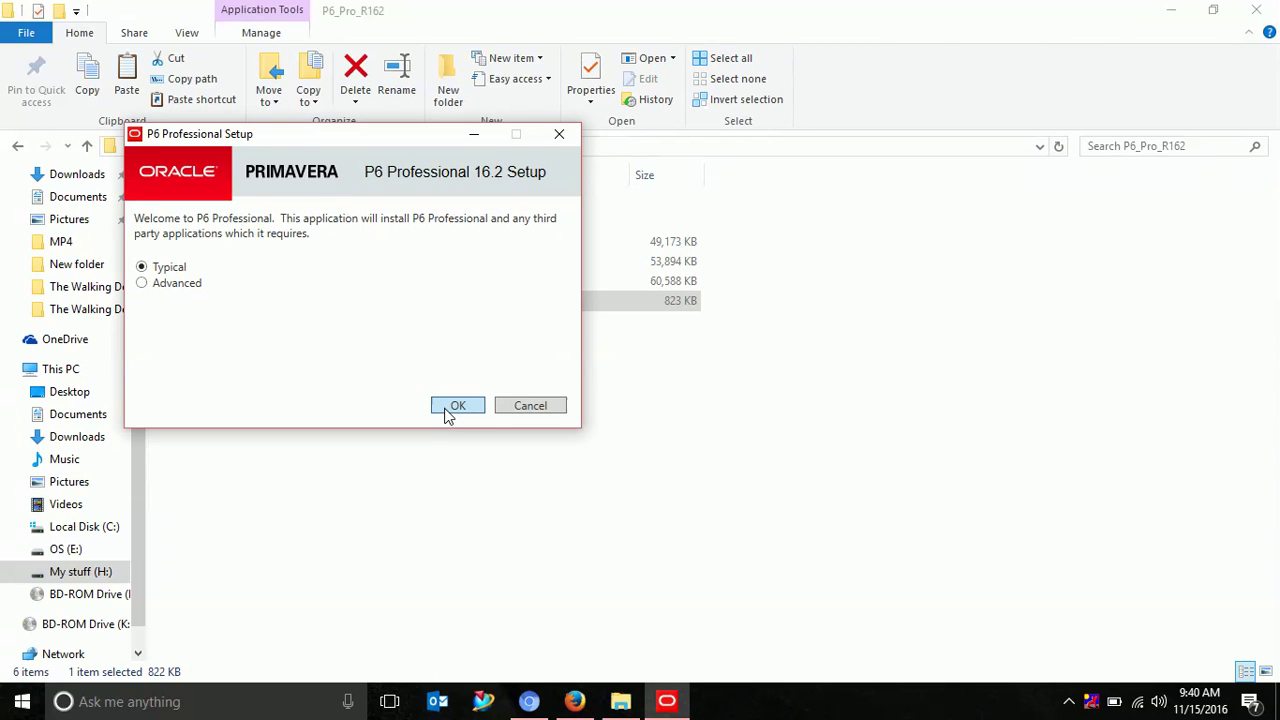
click(448, 410)
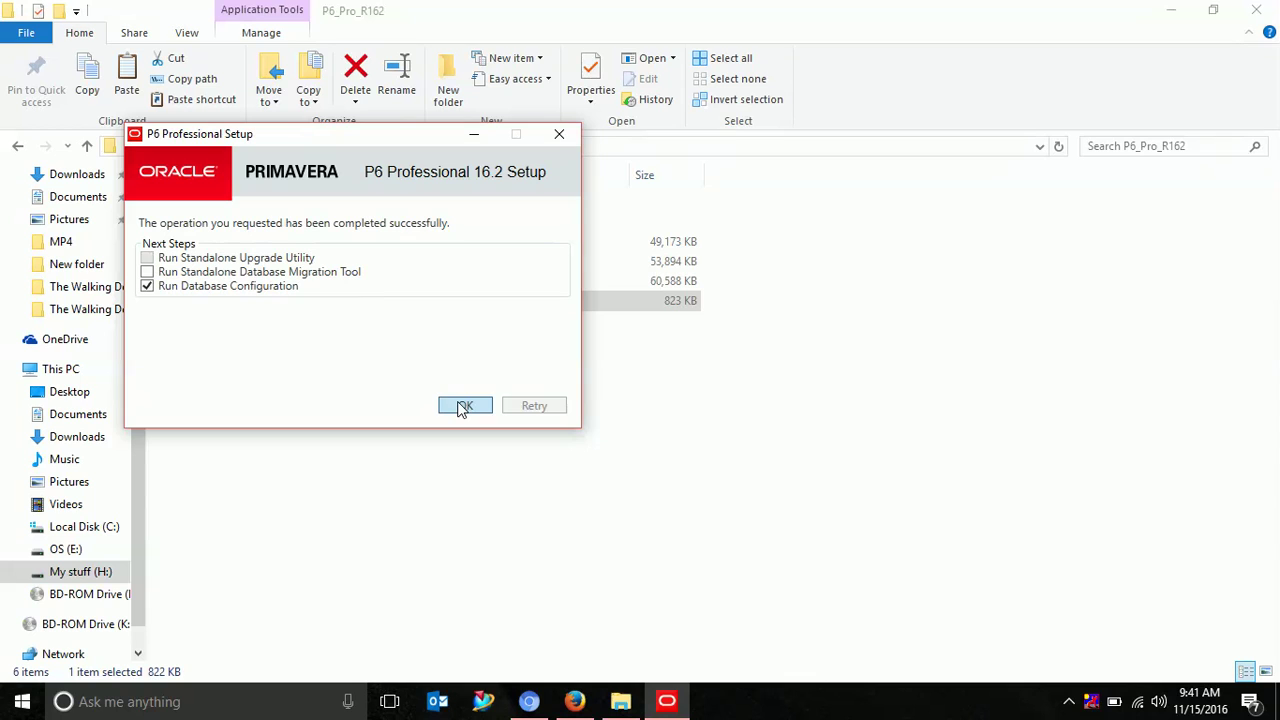
- Finish setup and start Database Configuration with the Microsoft SQL Server/SQL Express driver
click(462, 408)
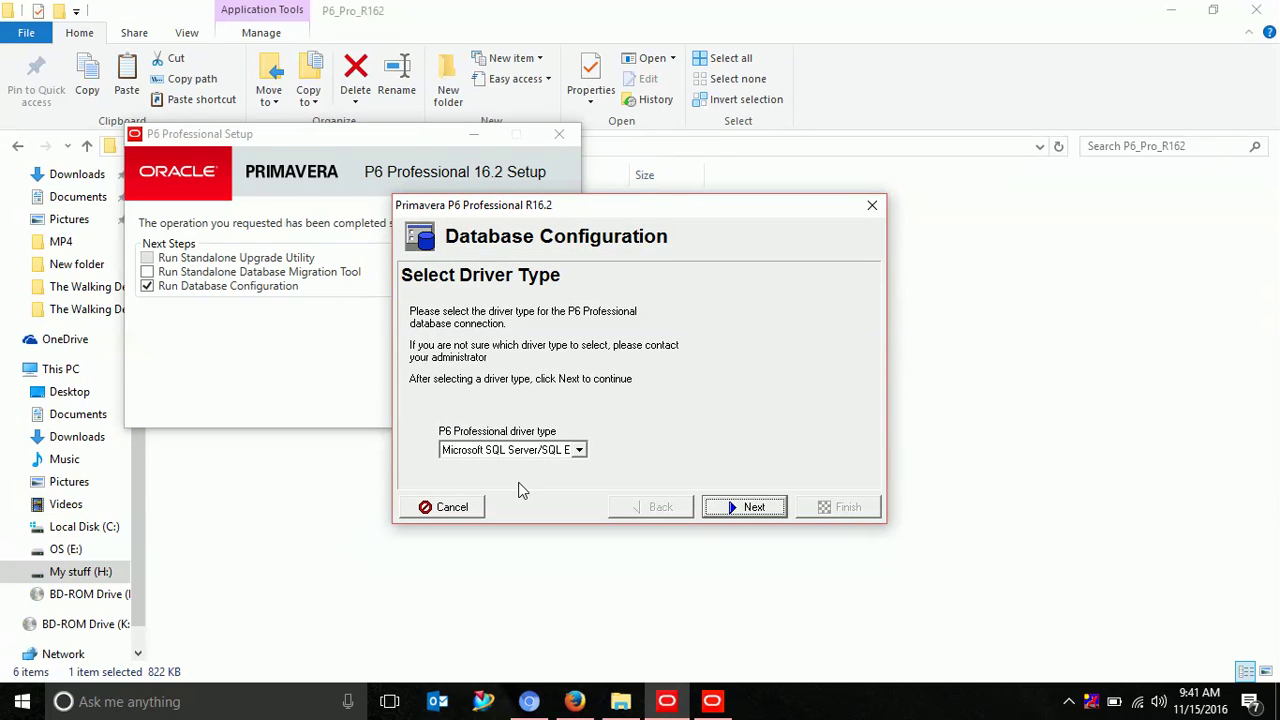
click(580, 451)
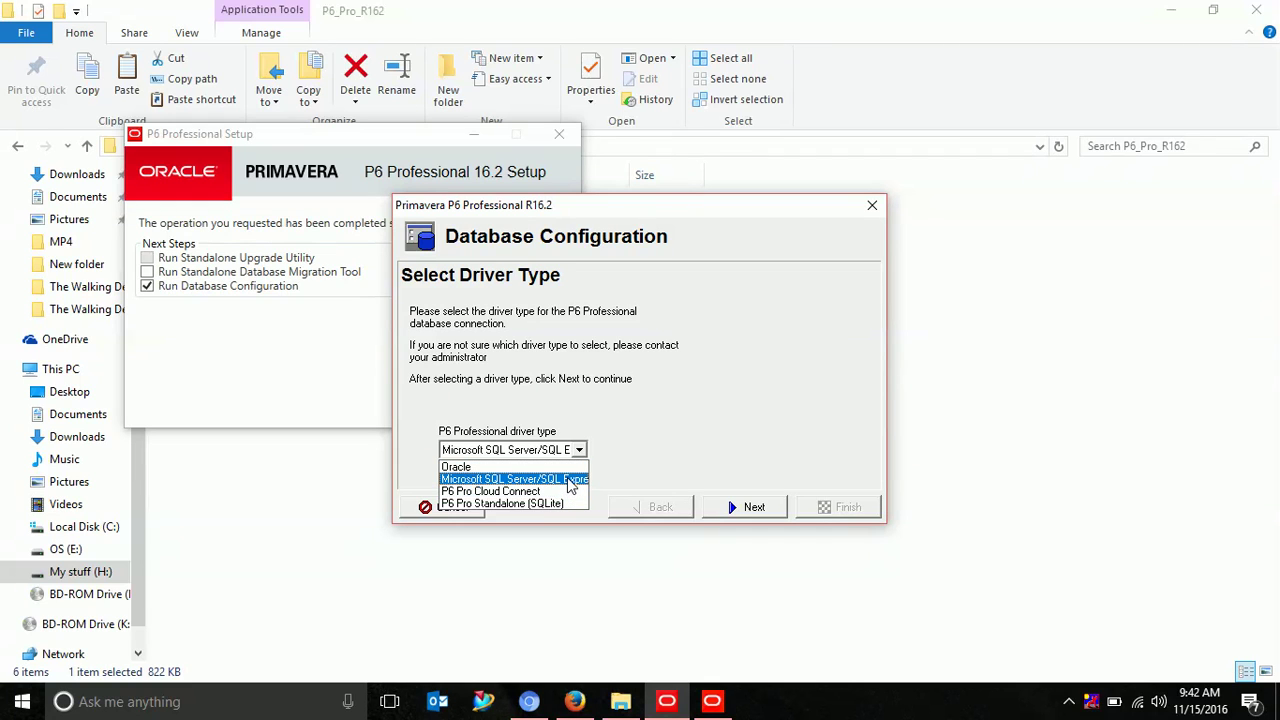
click(570, 479)
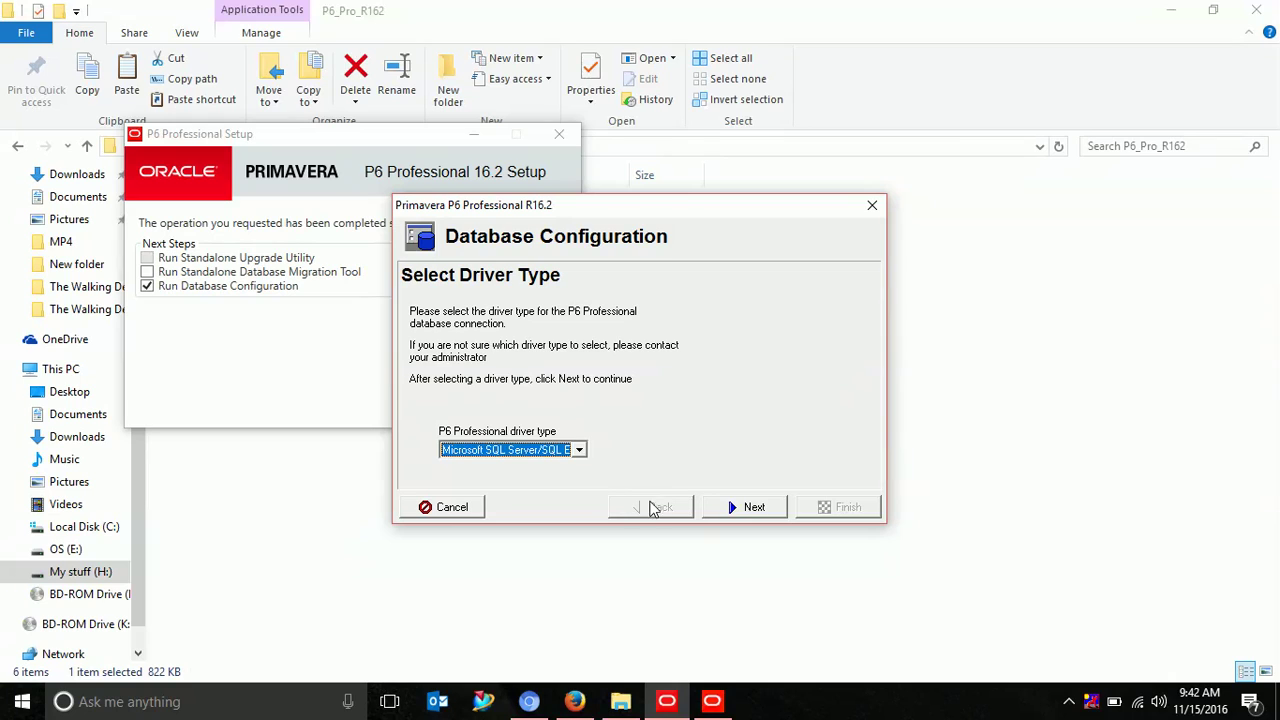
click(728, 510)
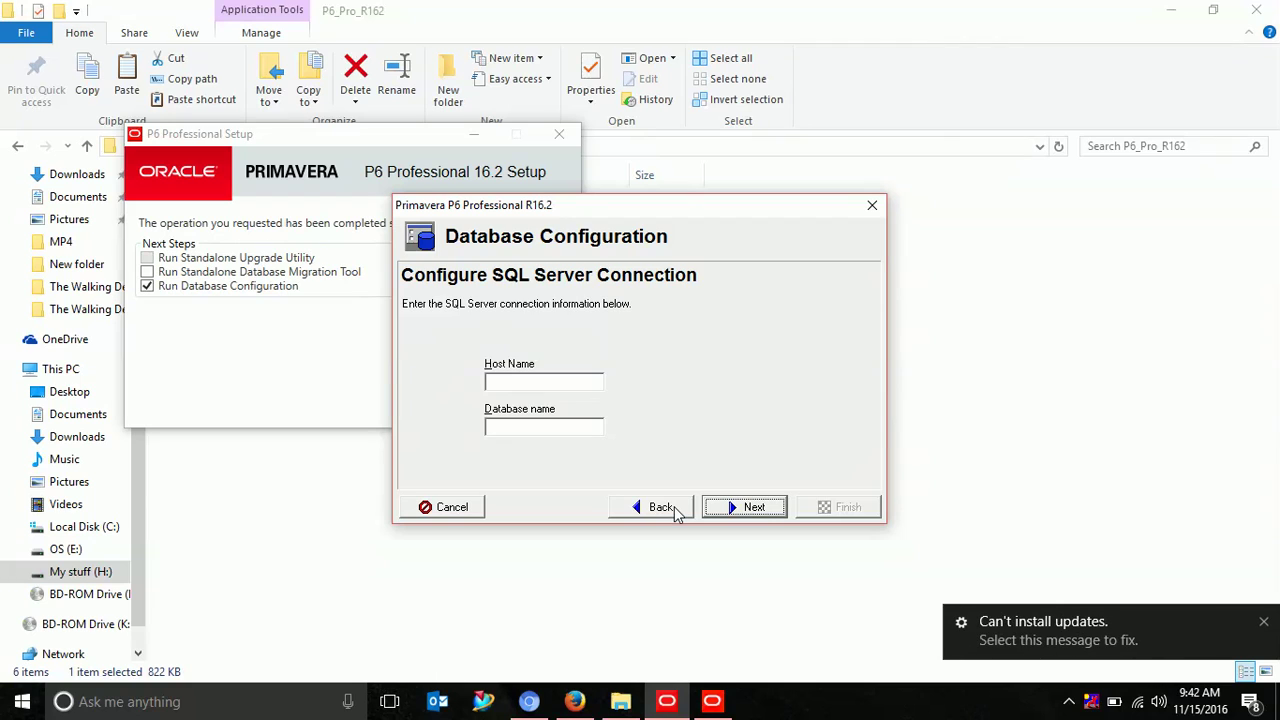
- Go back and switch the database driver type to standalone SQLite instead
click(676, 512)
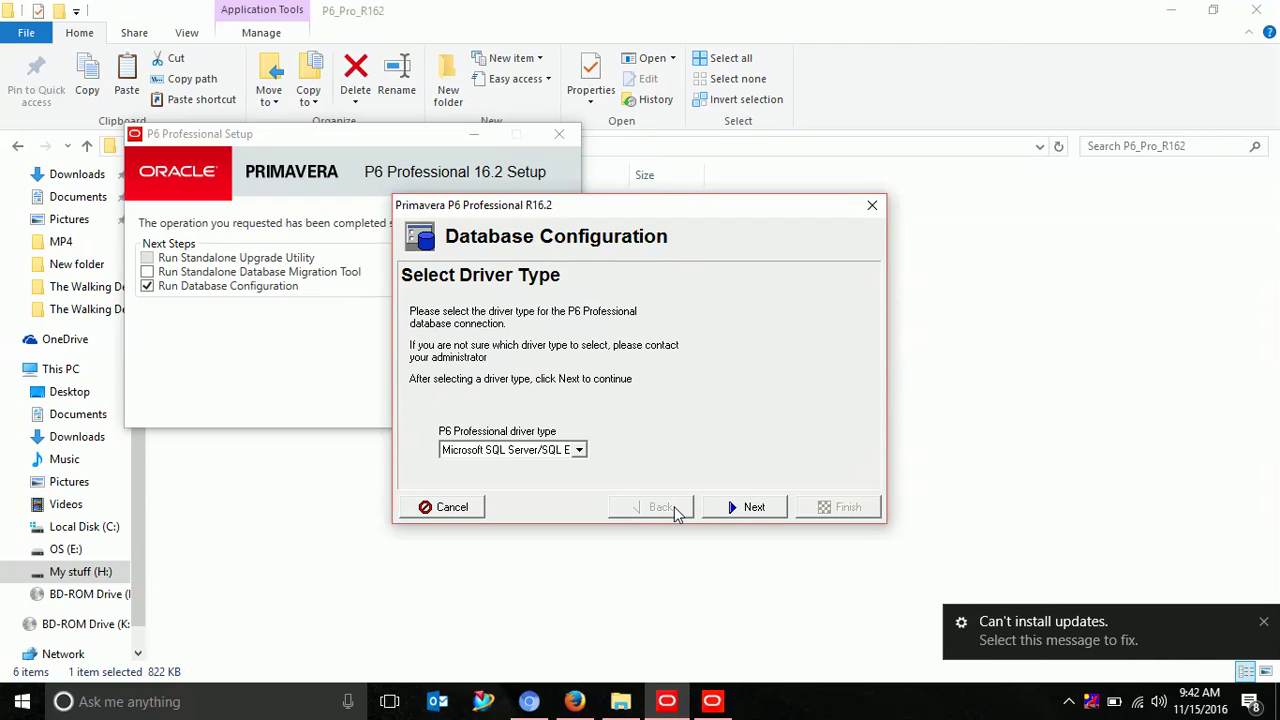
click(579, 451)
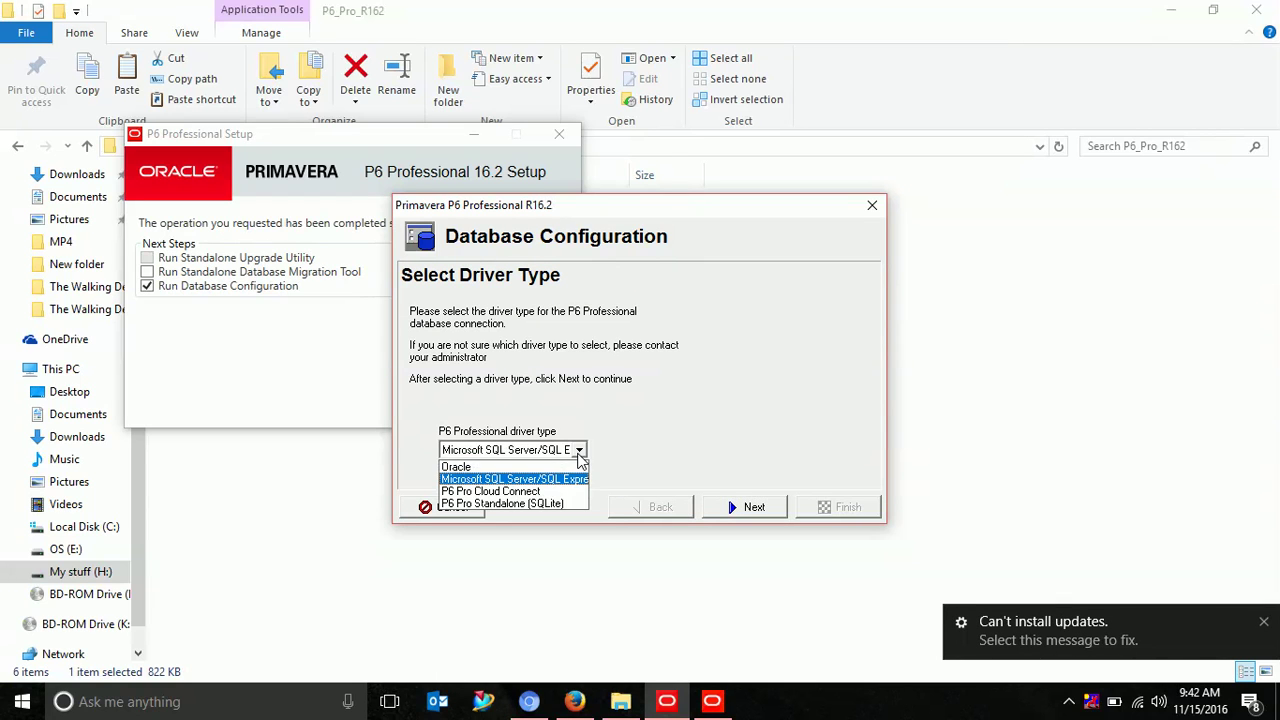
click(567, 504)
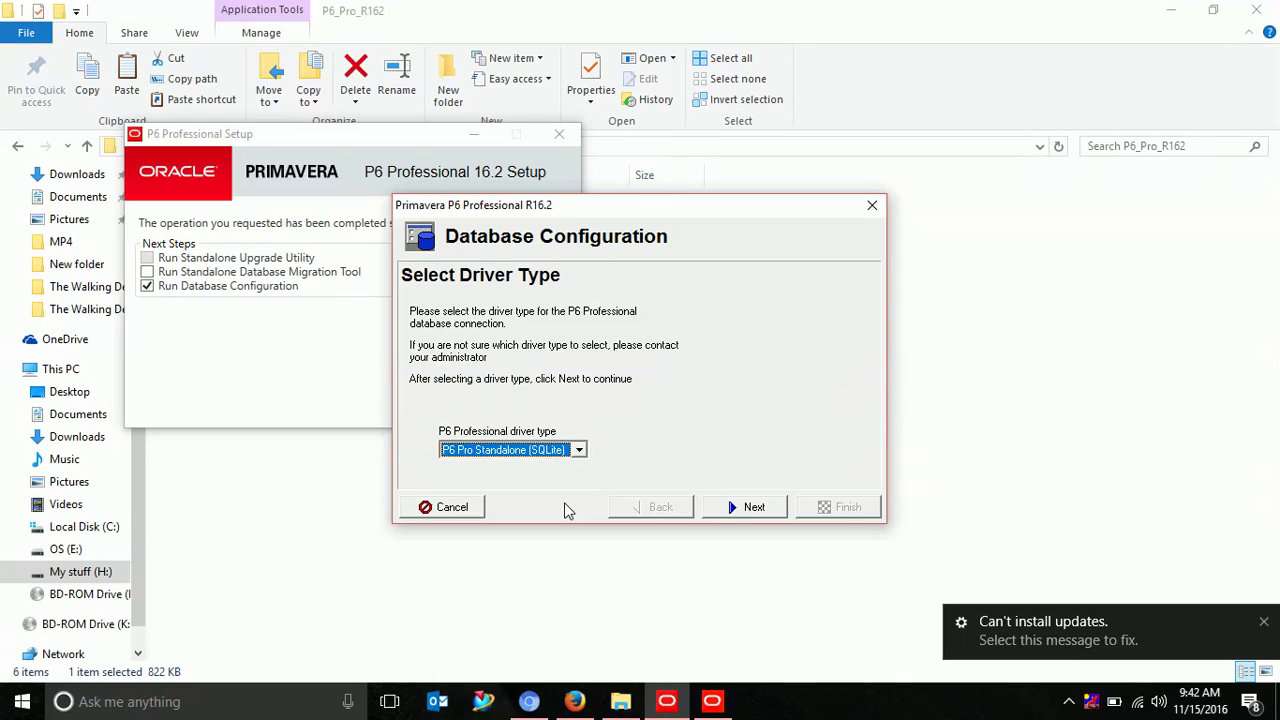
click(726, 512)
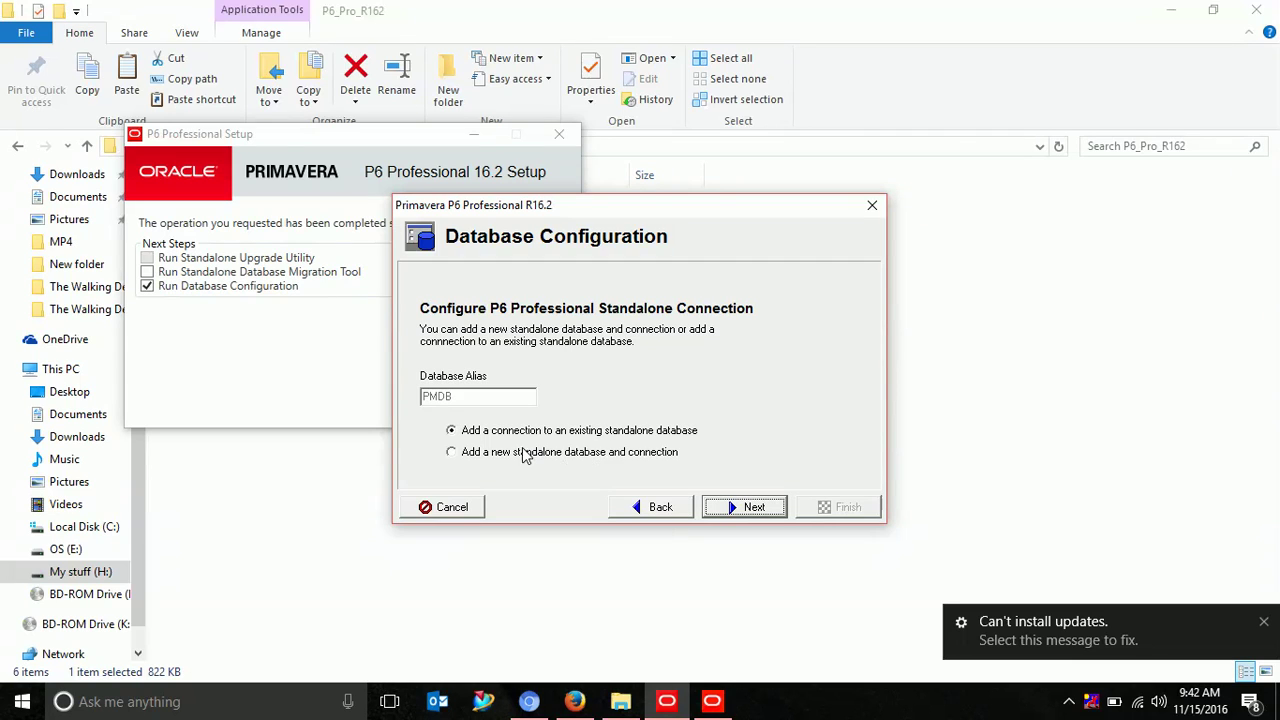
- Add a new standalone database, entering and confirming the admin account password
click(452, 453)
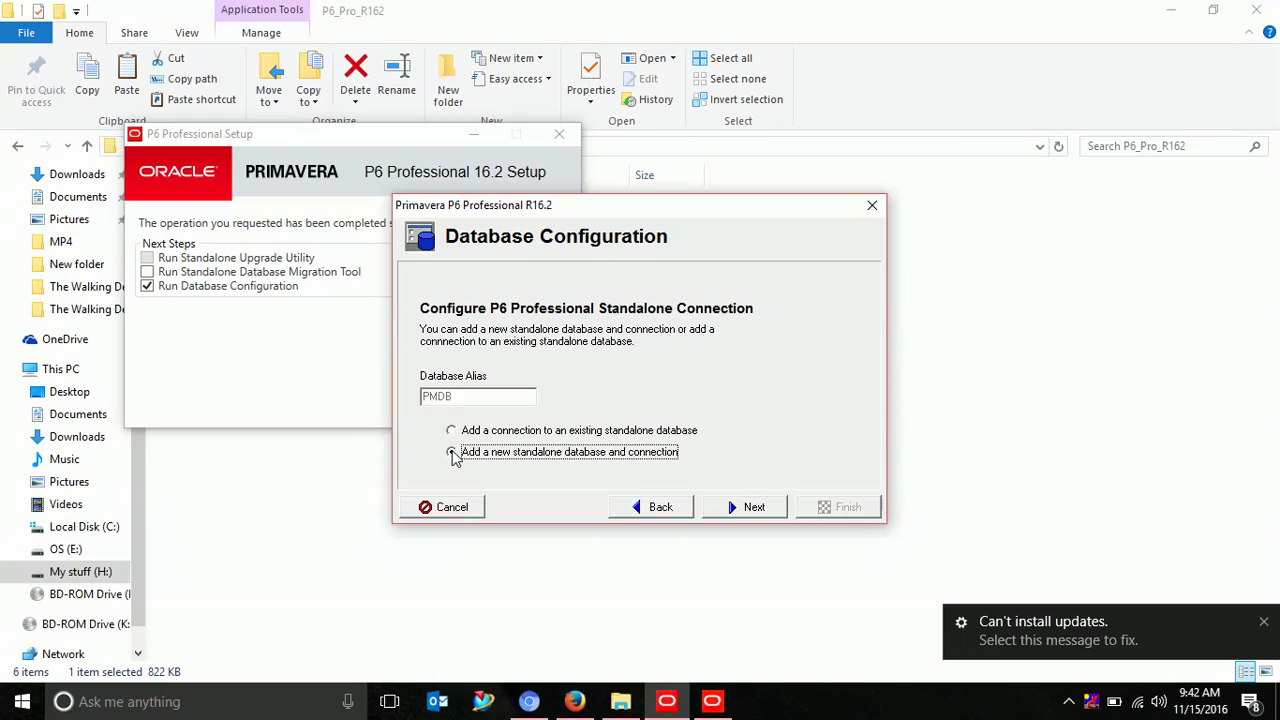
click(753, 509)
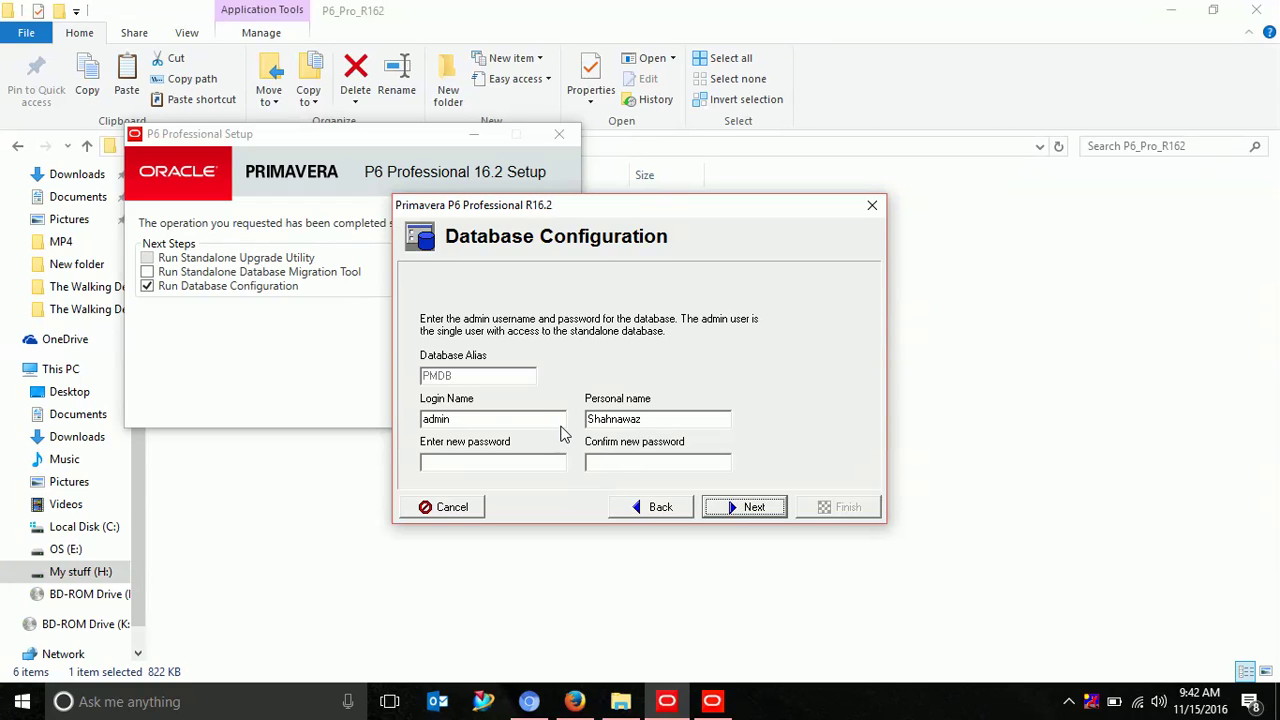
click(490, 463)
key(Tab)
click(755, 508)
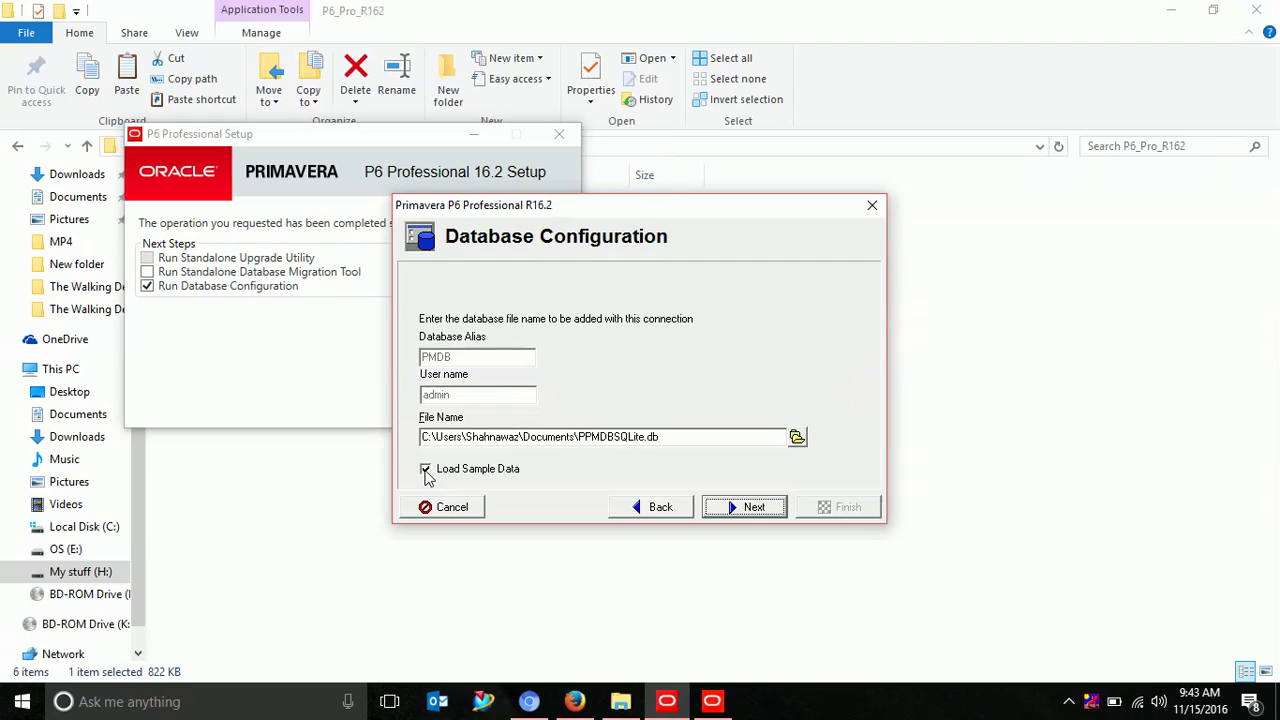
- Create the PMDB database without sample data and finish the configuration wizard
click(425, 472)
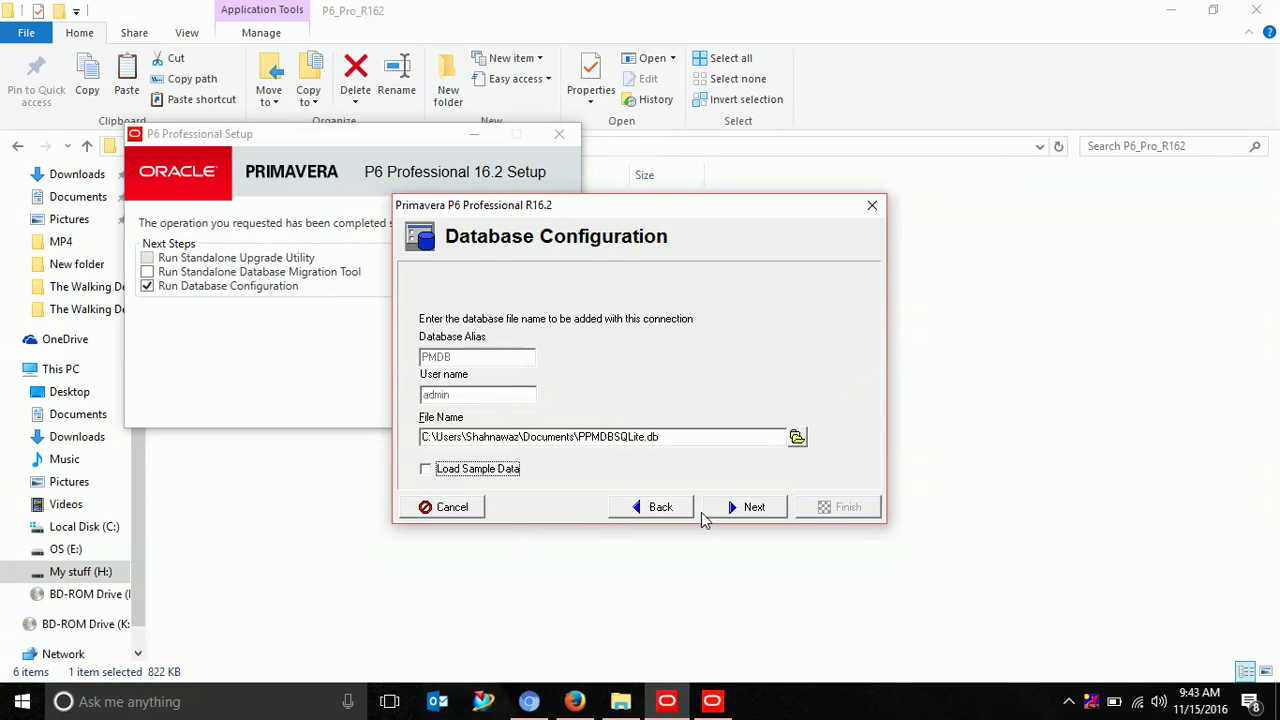
click(728, 508)
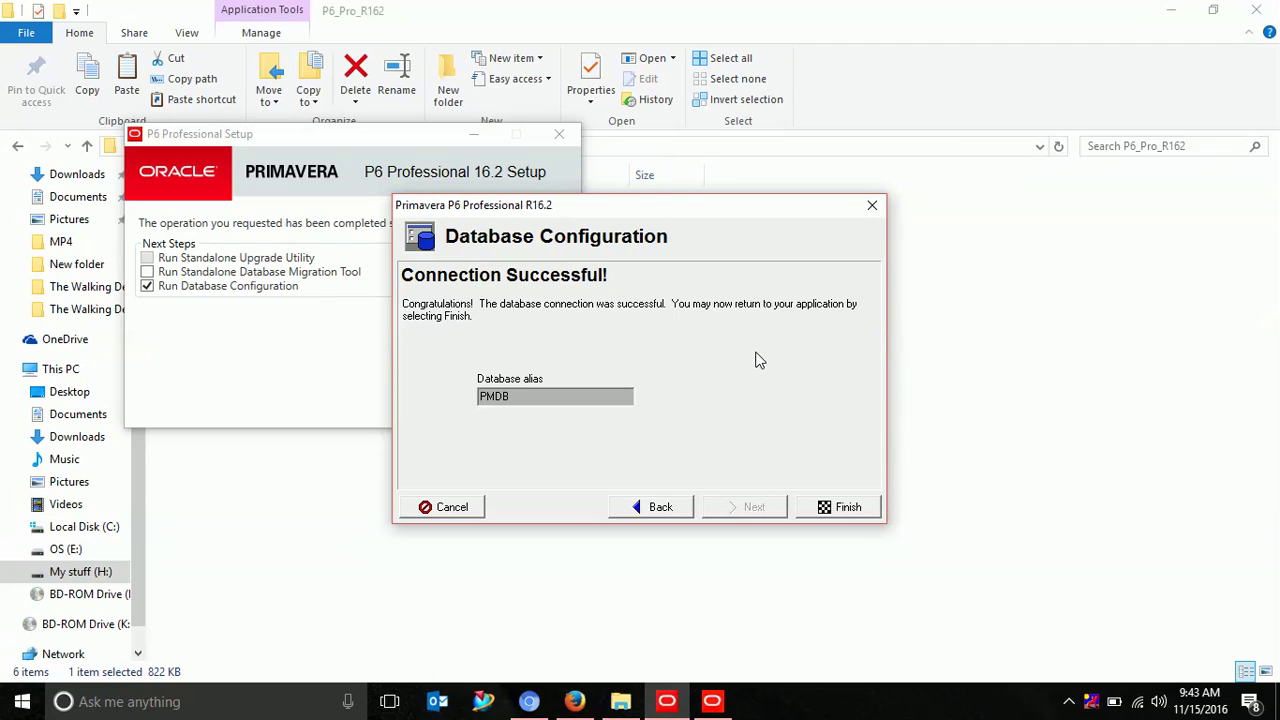
click(817, 514)
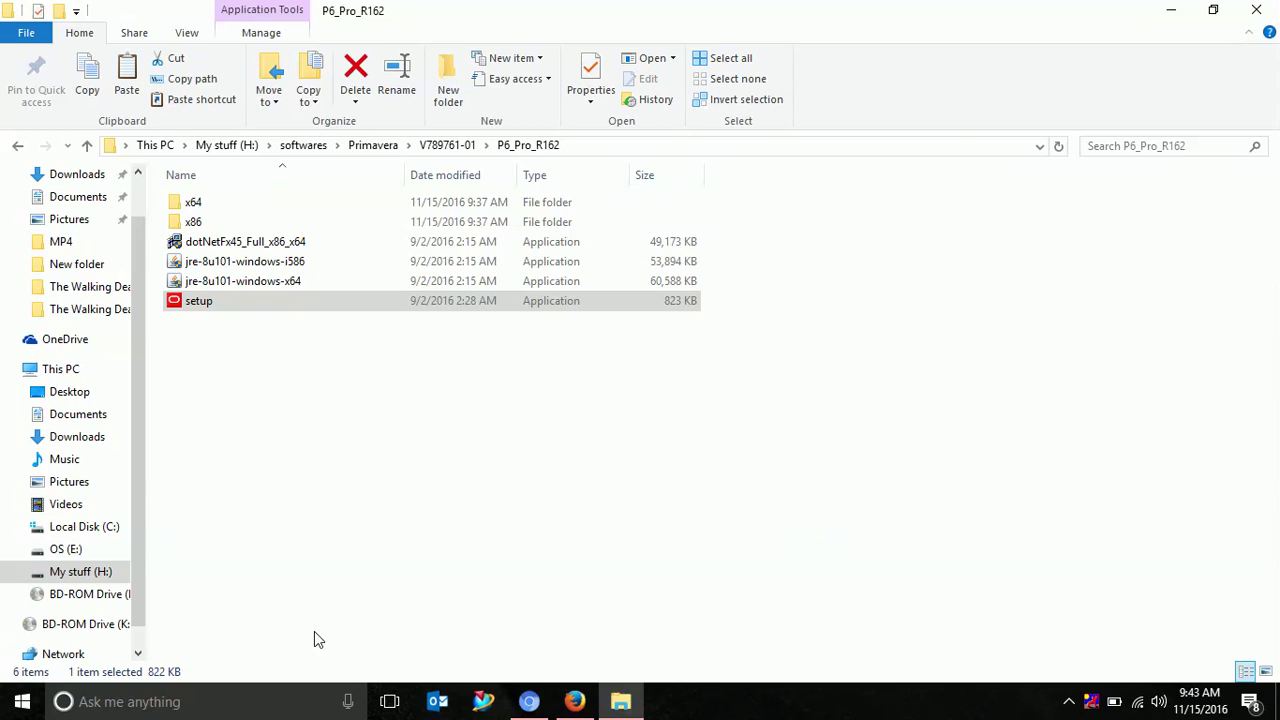
- Search Windows for 'p6' and launch a P6 program from the results
click(235, 701)
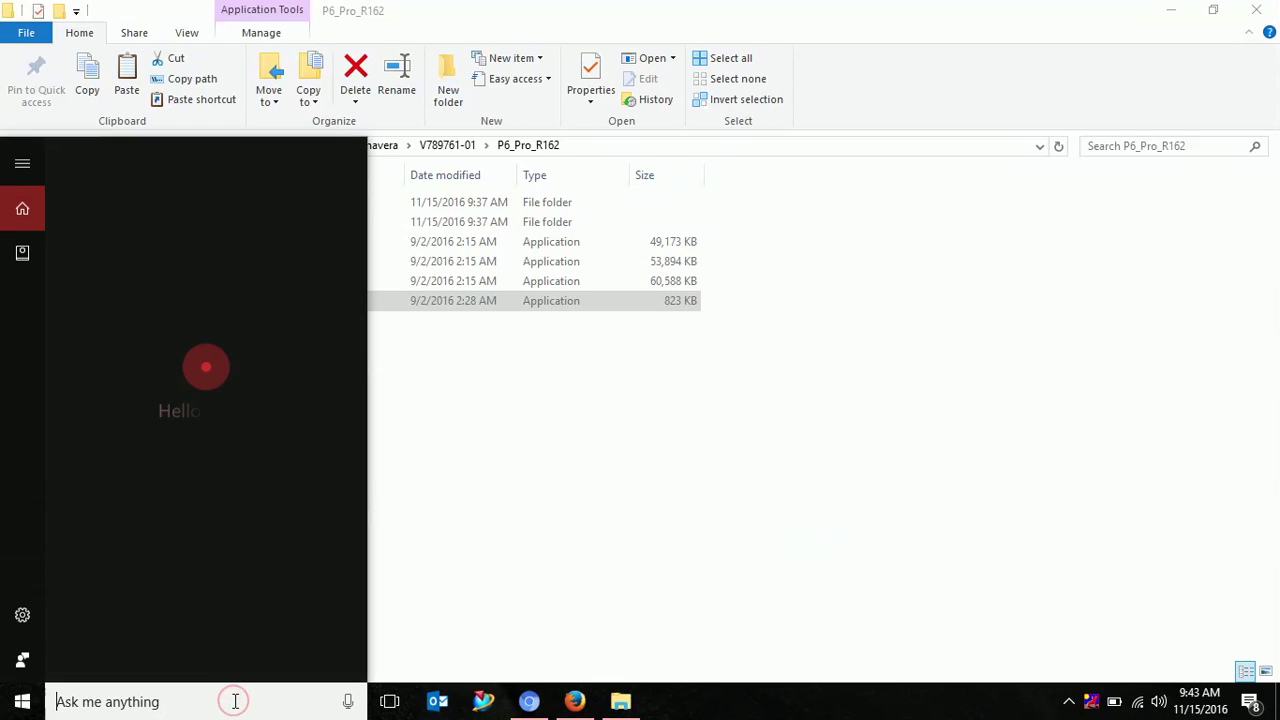
text(p)
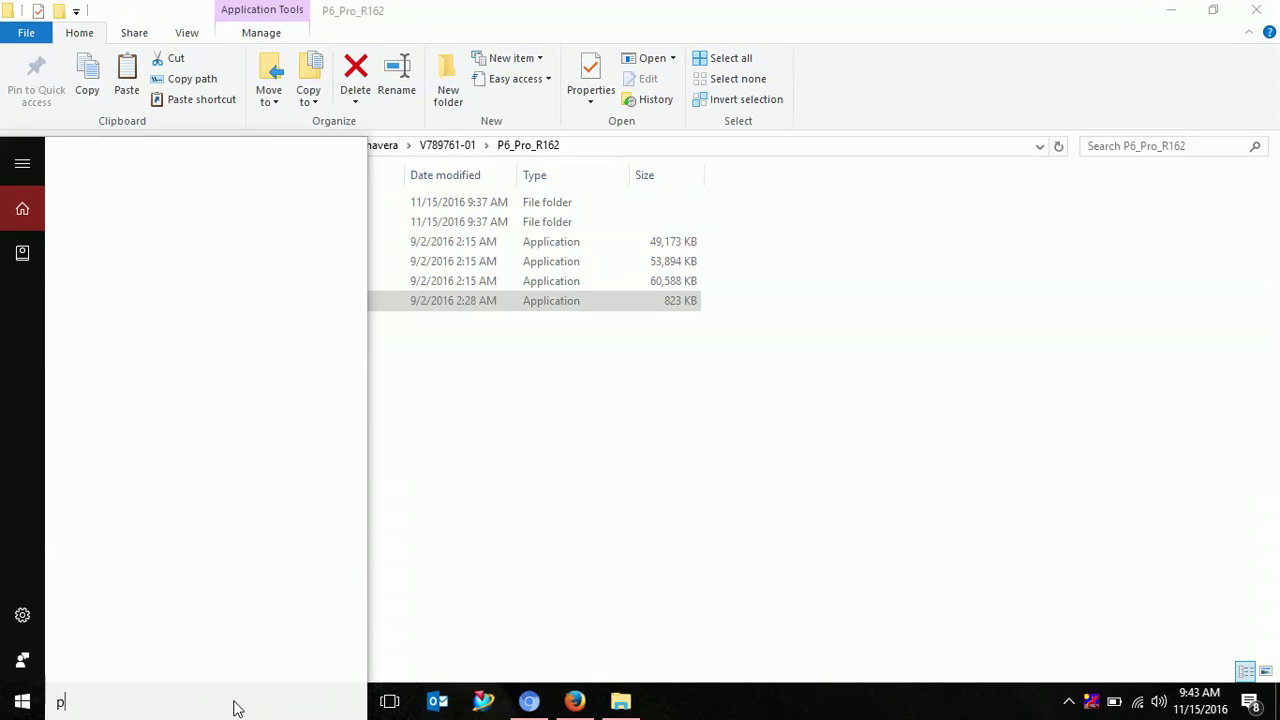
text(6)
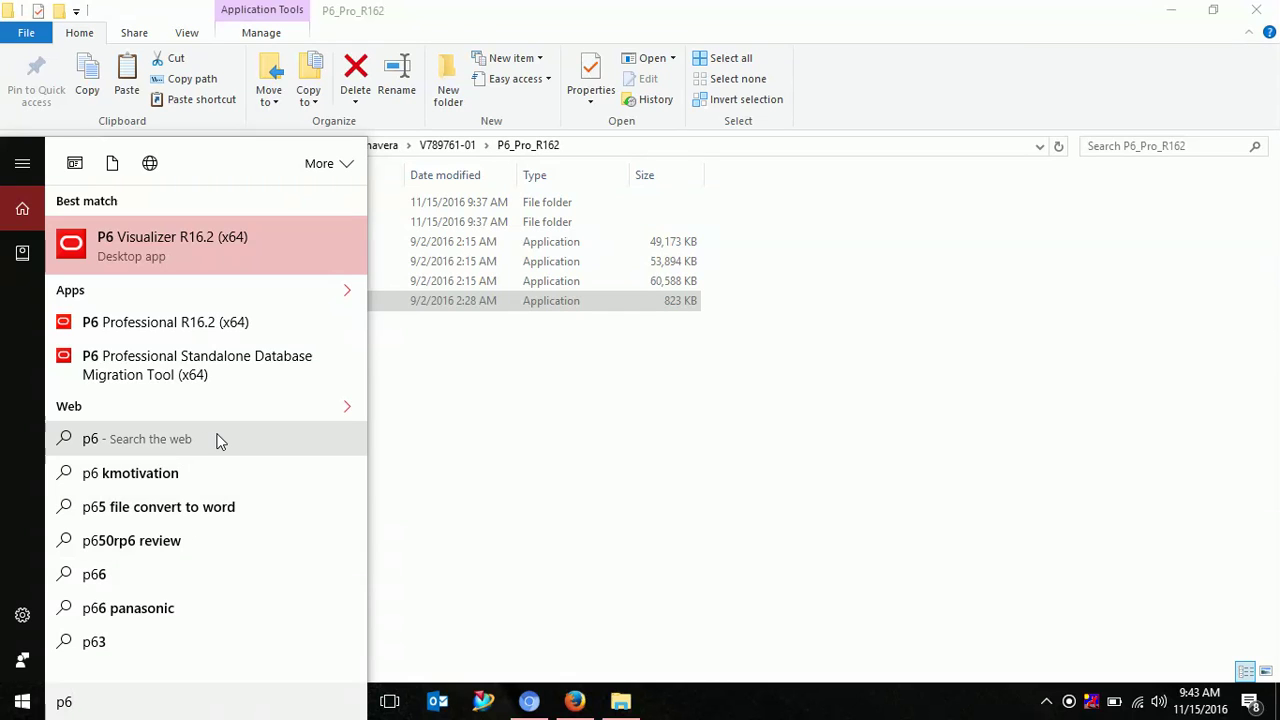
click(200, 325)
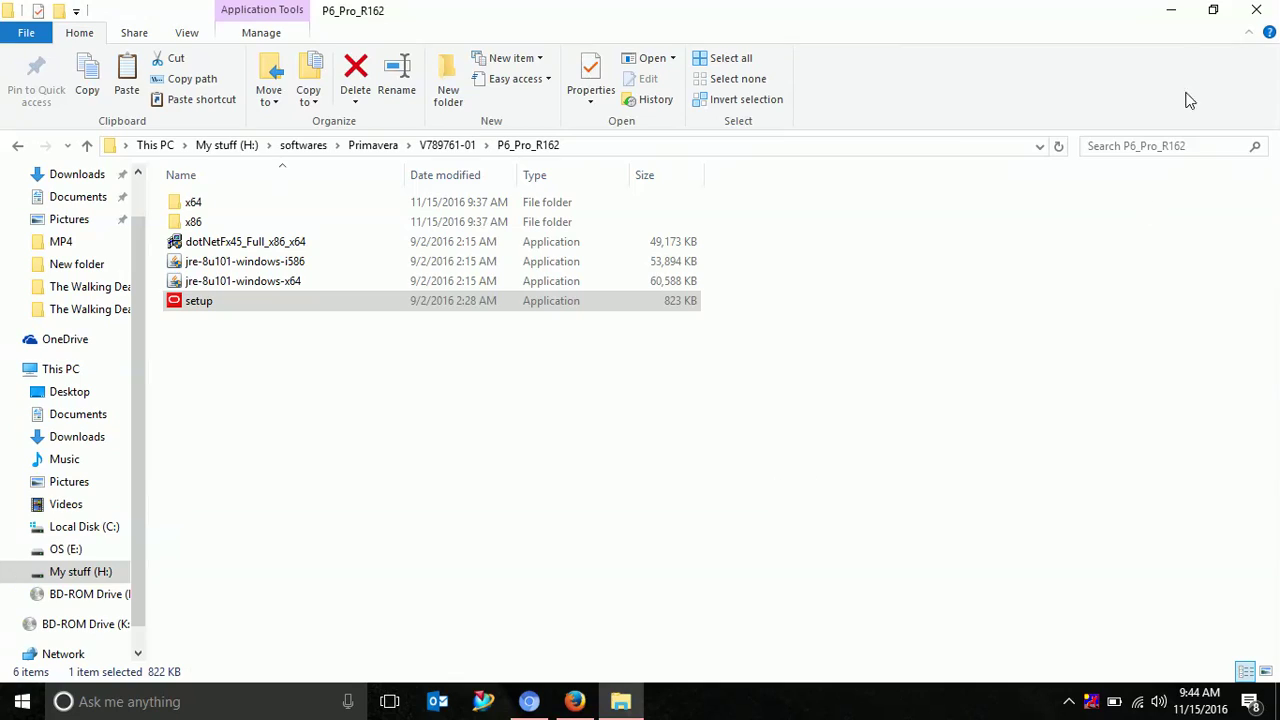
- Minimize File Explorer and launch P6 Professional R16.2 (x64) via a 'p6' search
click(1174, 12)
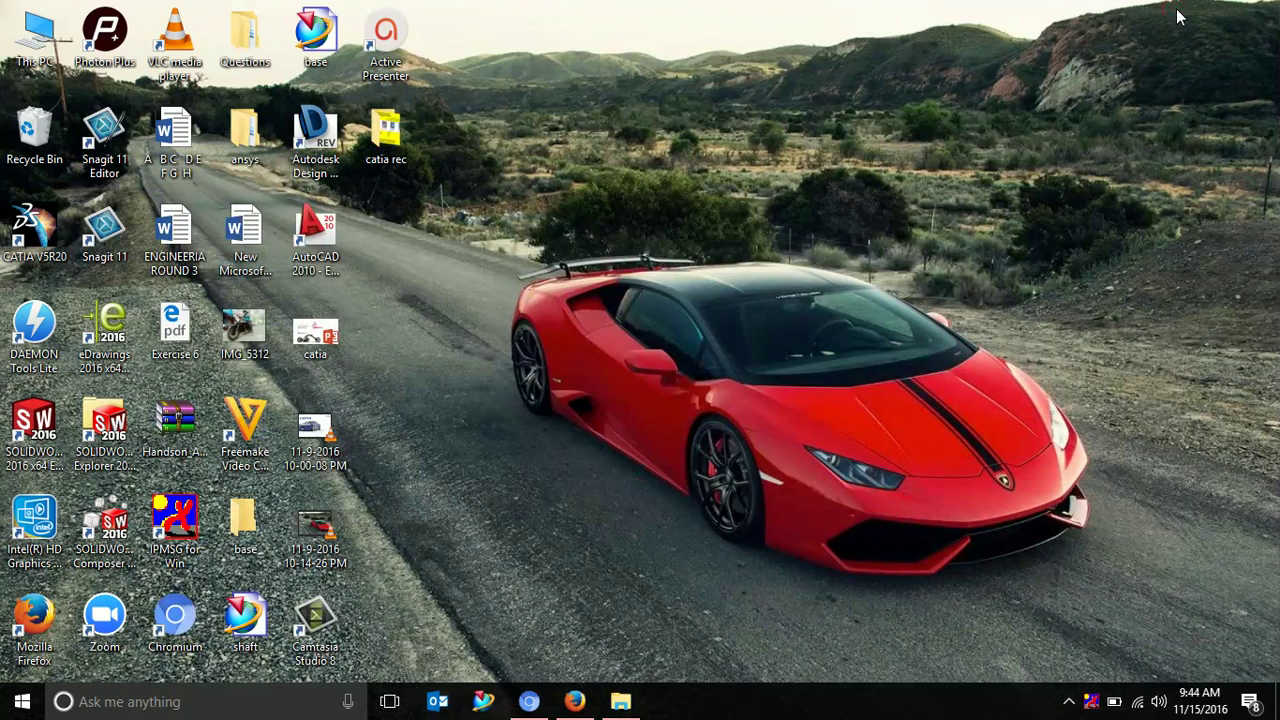
click(300, 702)
text(p)
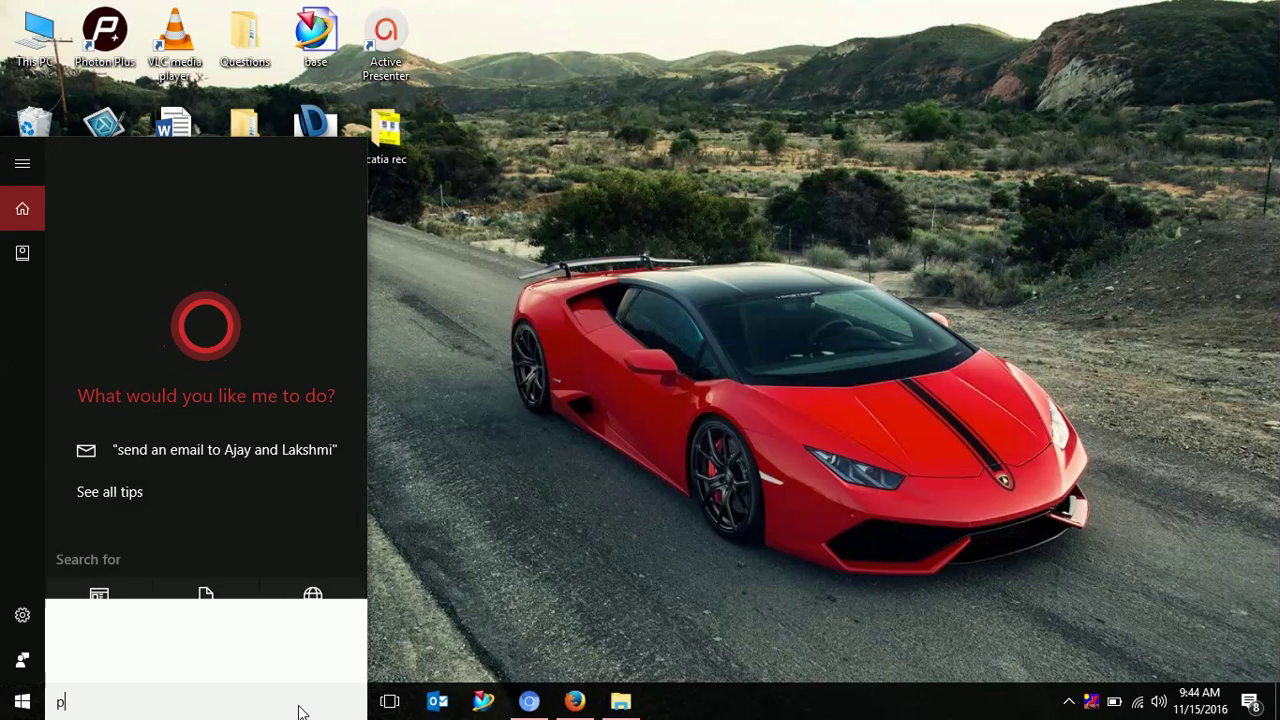
text(6)
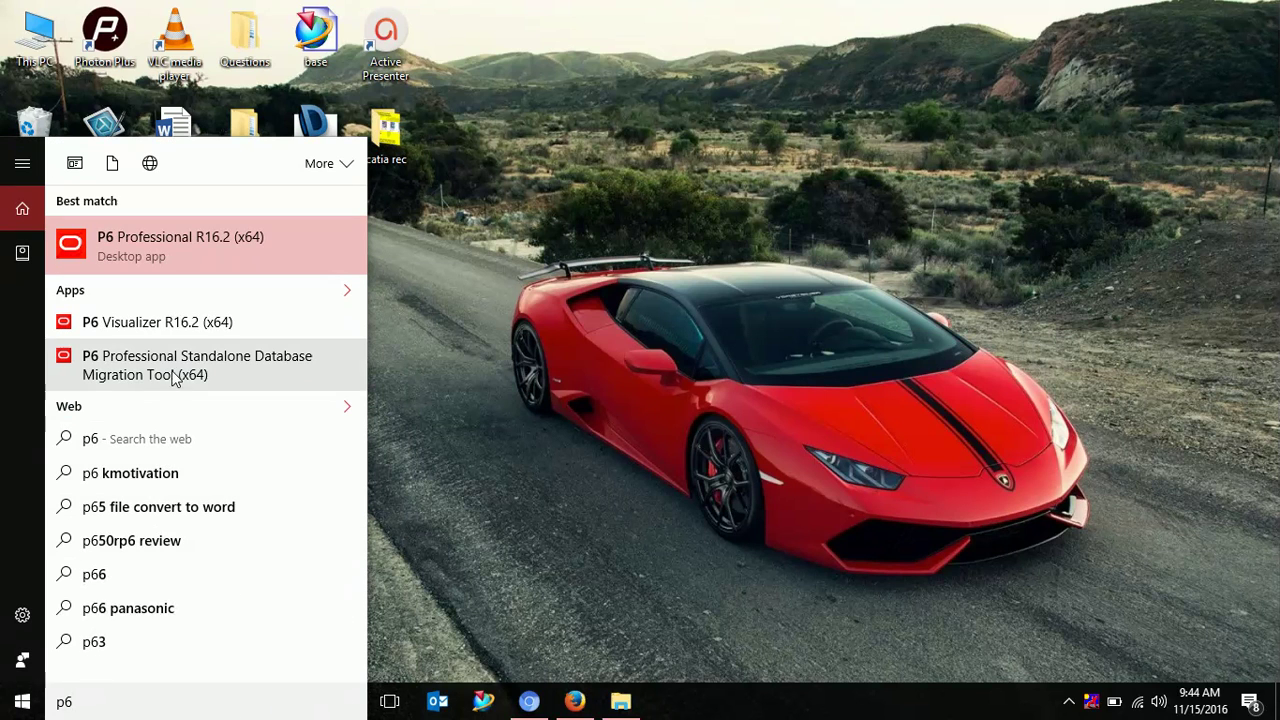
click(197, 265)
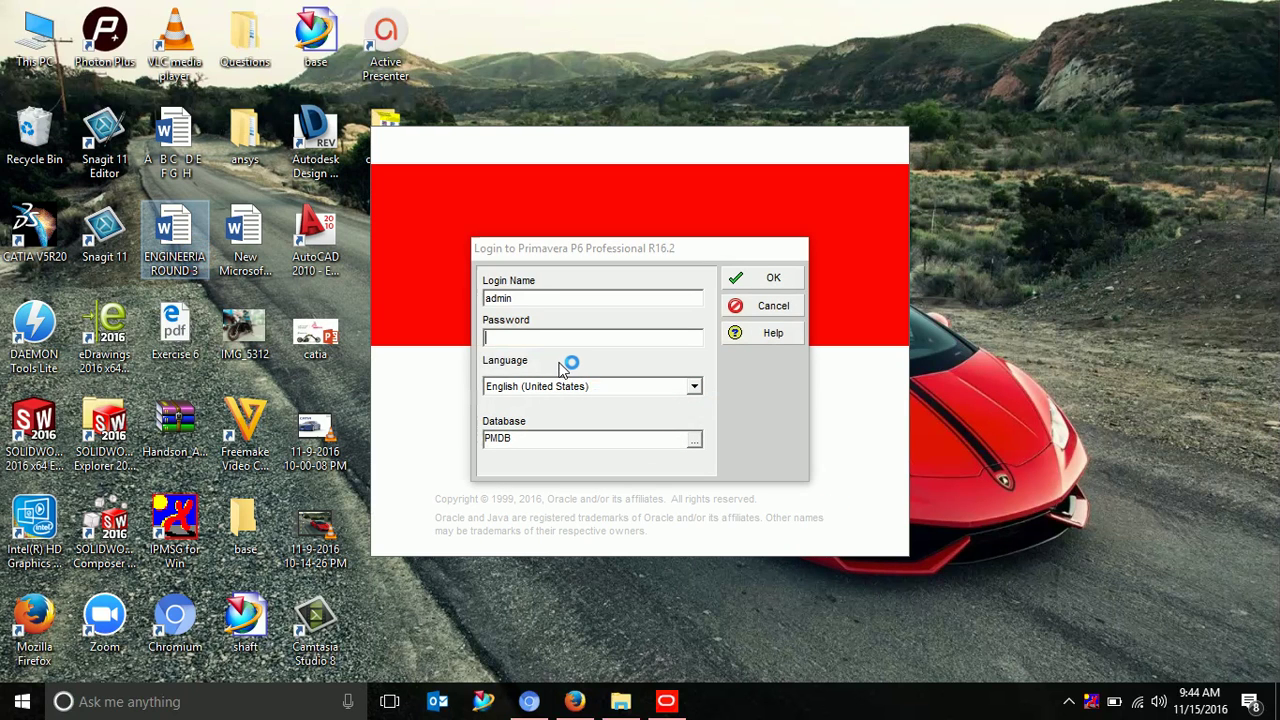
- Enter the admin account password and log in to PMDB
click(564, 341)
text(a)
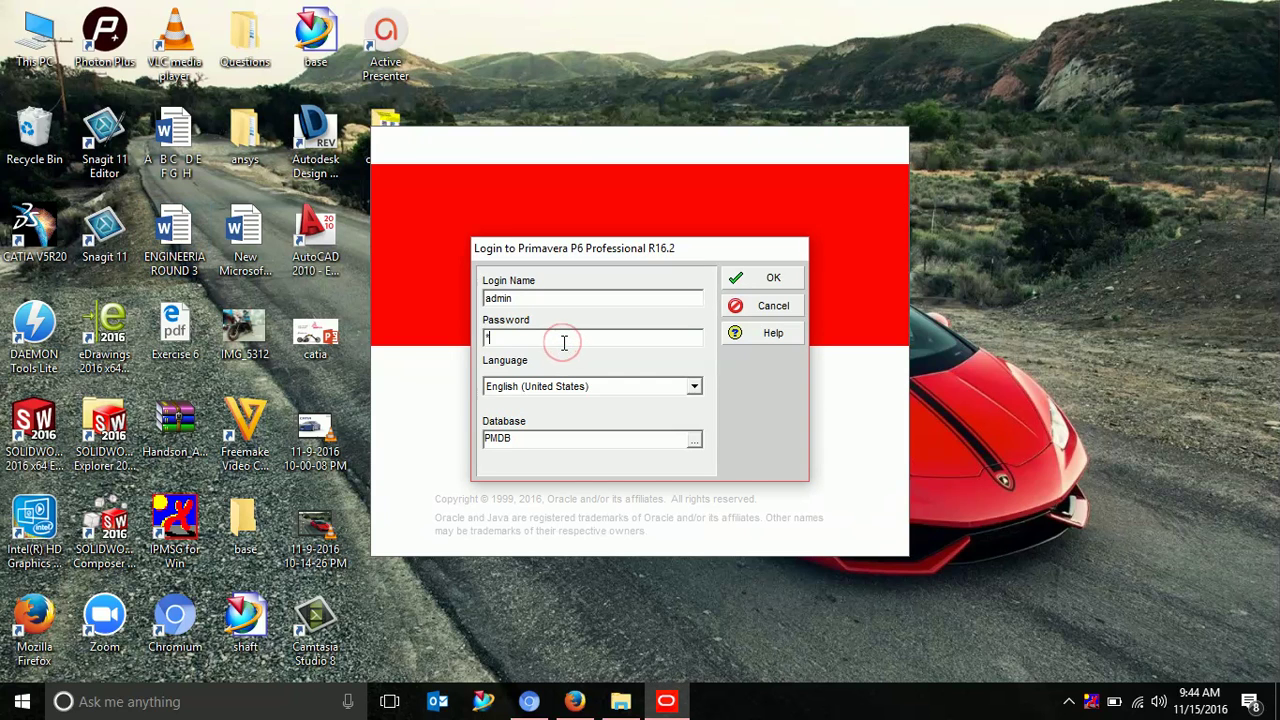
text(dmin)
click(751, 285)
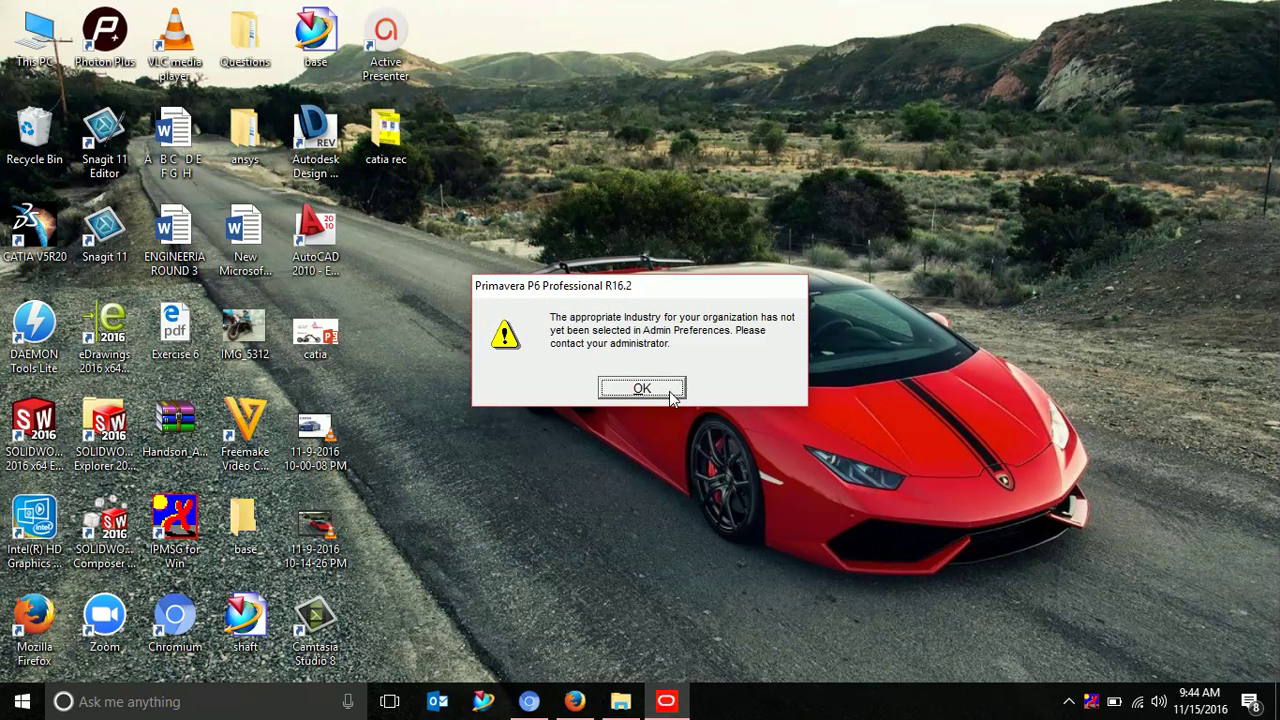
- Dismiss the no-industry-selected warning and let P6 Professional R16.2 finish loading
click(672, 395)
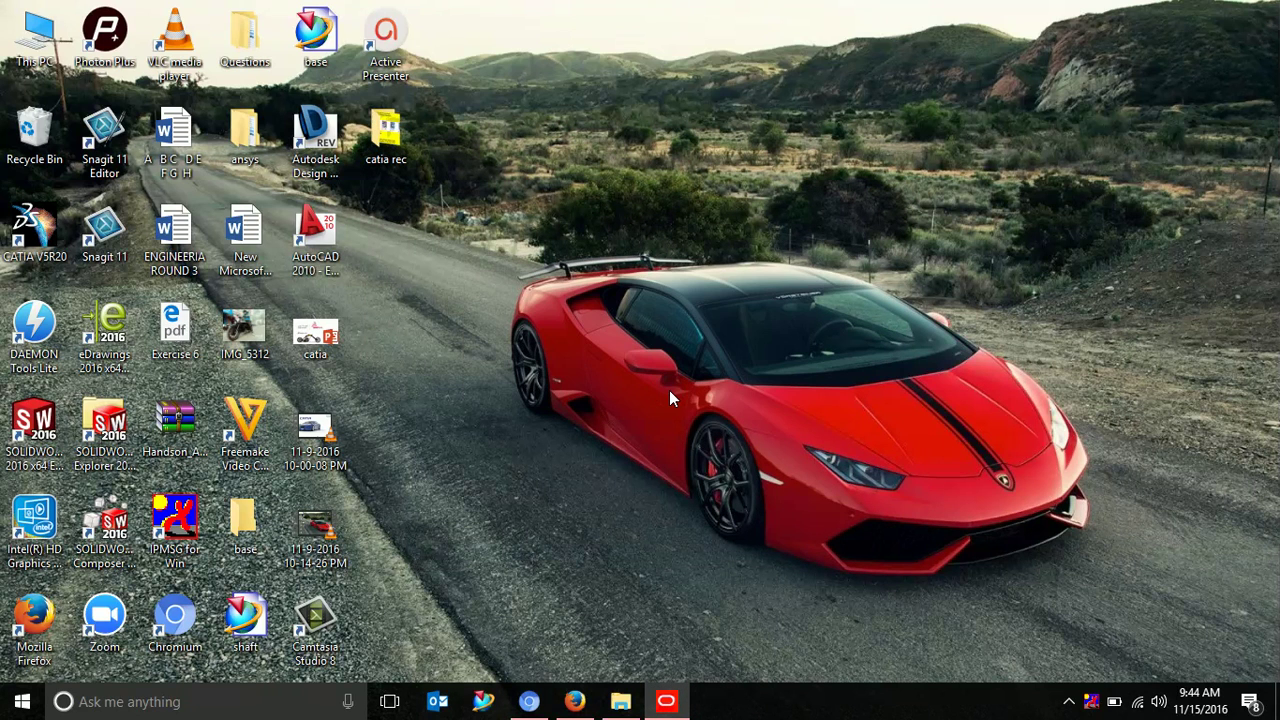